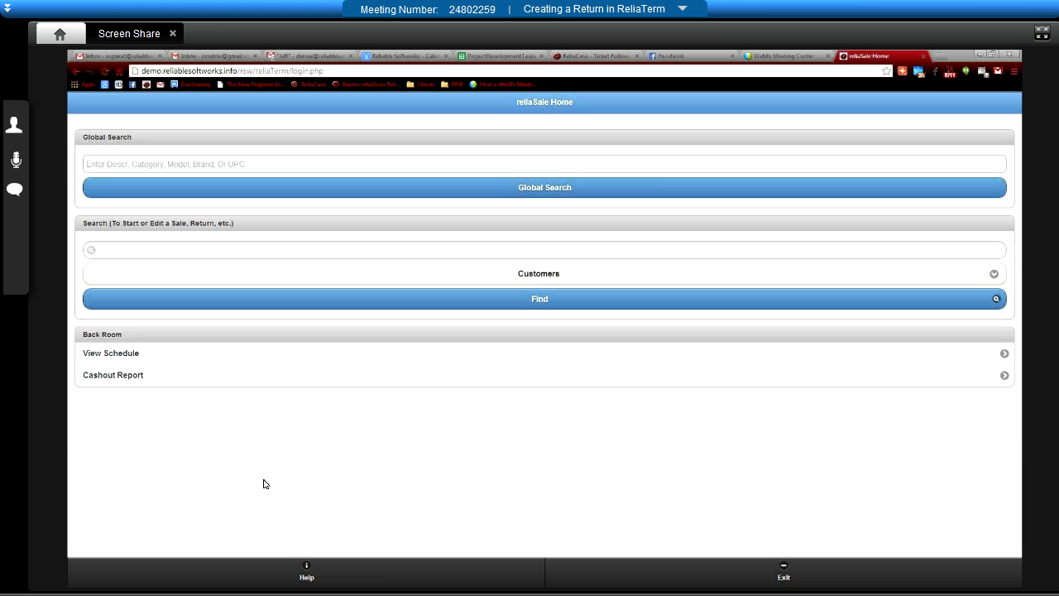
- Search Customers by the customer's surname to list the single matching record
left_click(183, 250)
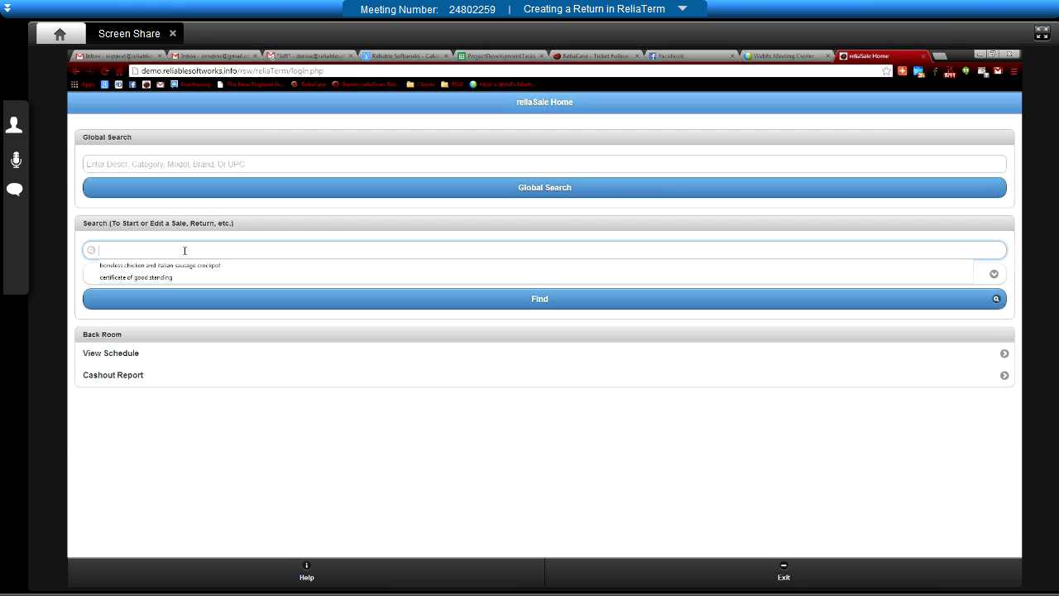
type("r")
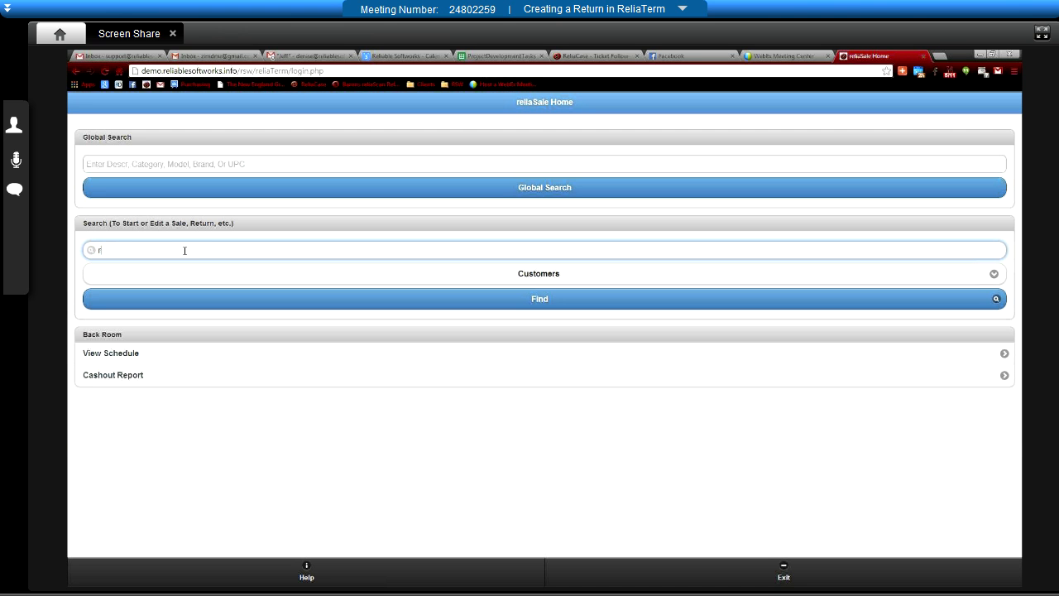
type("ezac")
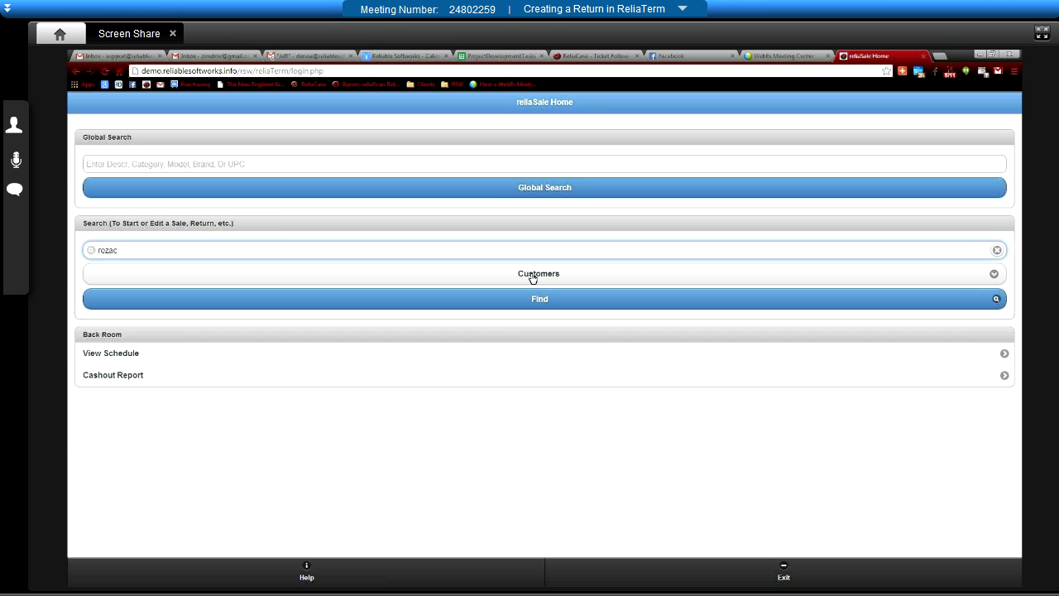
left_click(530, 304)
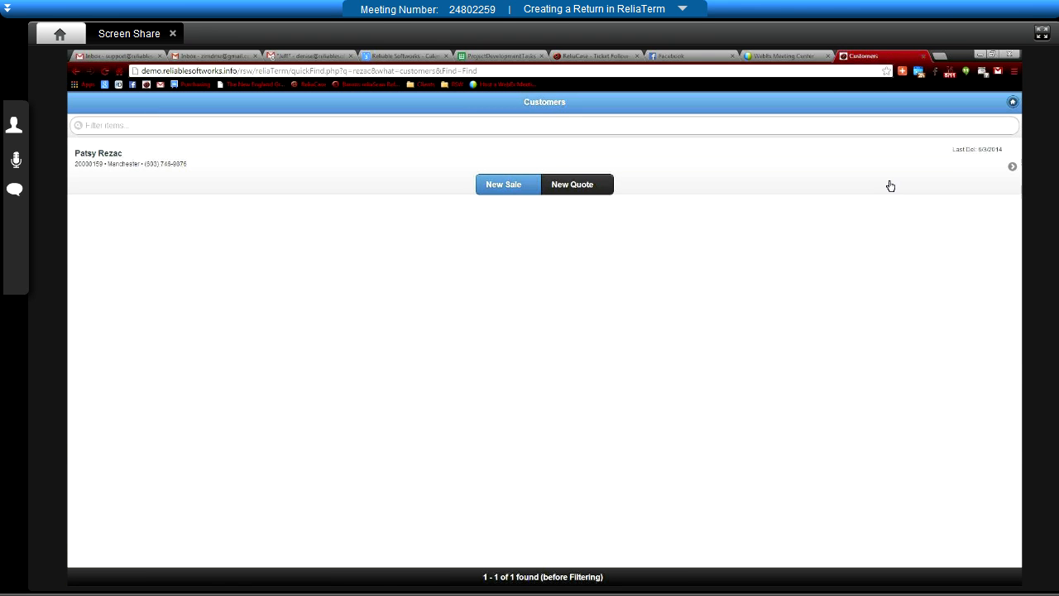
- Open the matching customer's details and show the products they purchased
left_click(1010, 168)
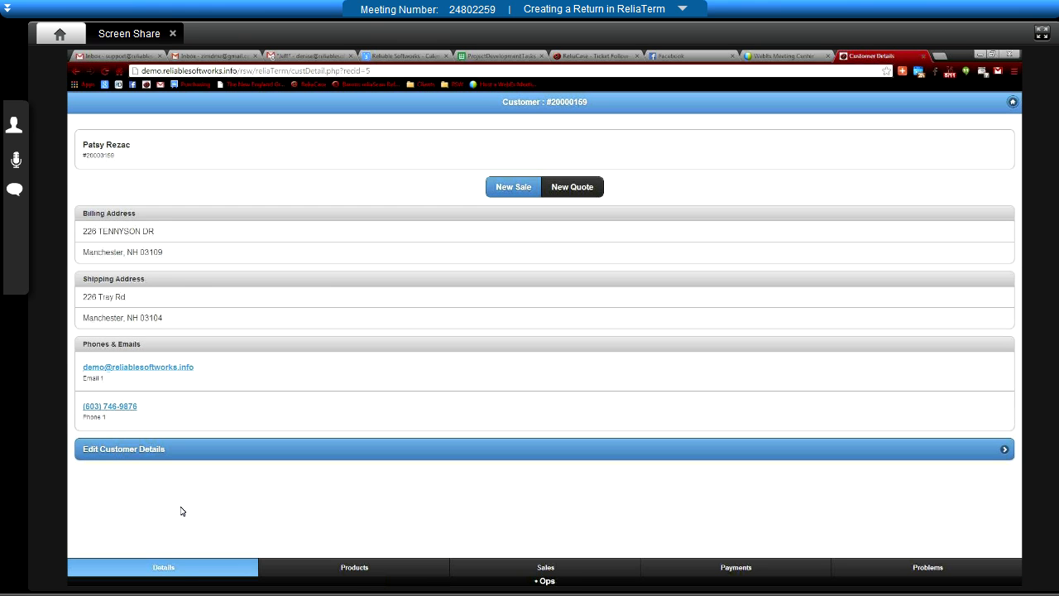
left_click(361, 572)
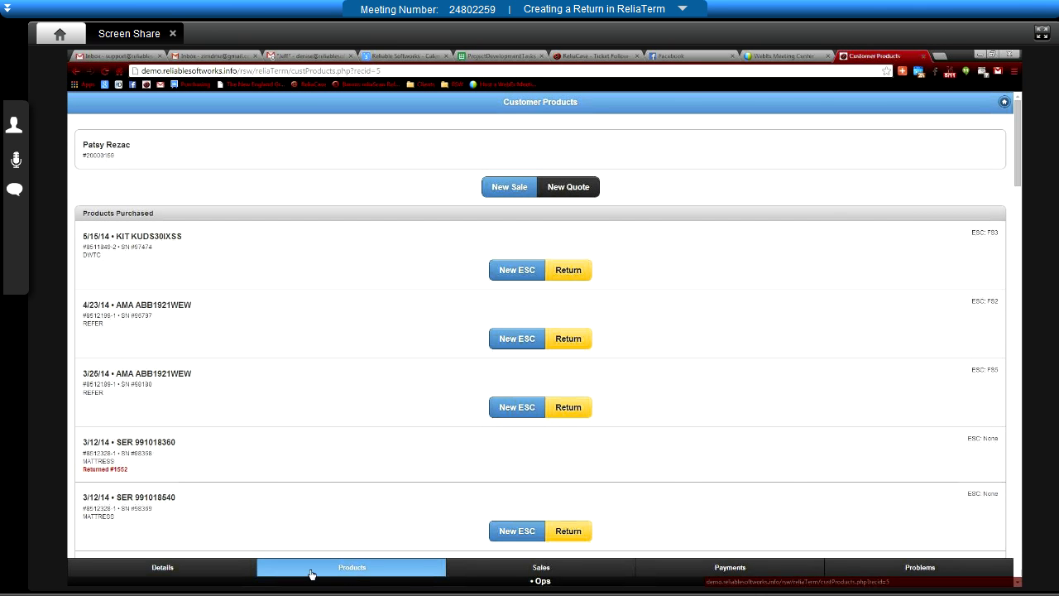
- Start a return on the 3/25/14 AMA ABB1921WEW purchase with return reason Service Return
left_click(569, 409)
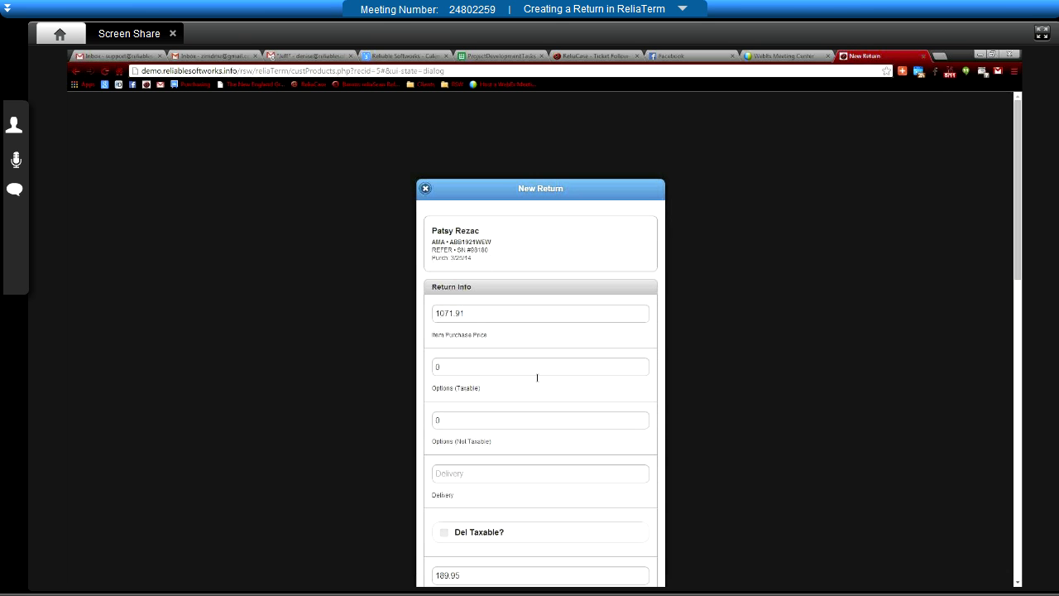
scroll(613, 436, "down", 3)
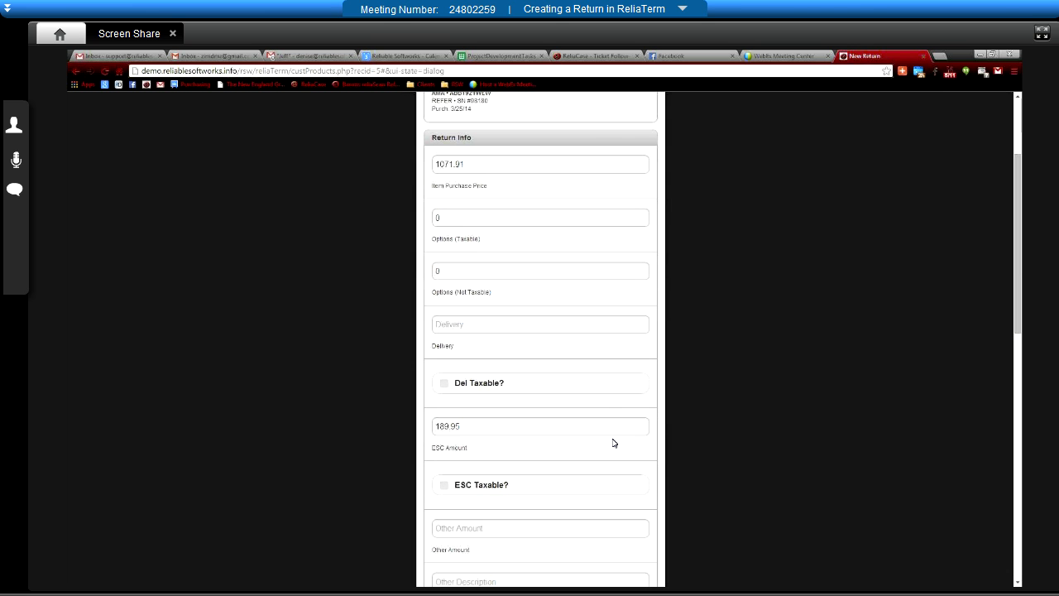
scroll(608, 447, "down", 3)
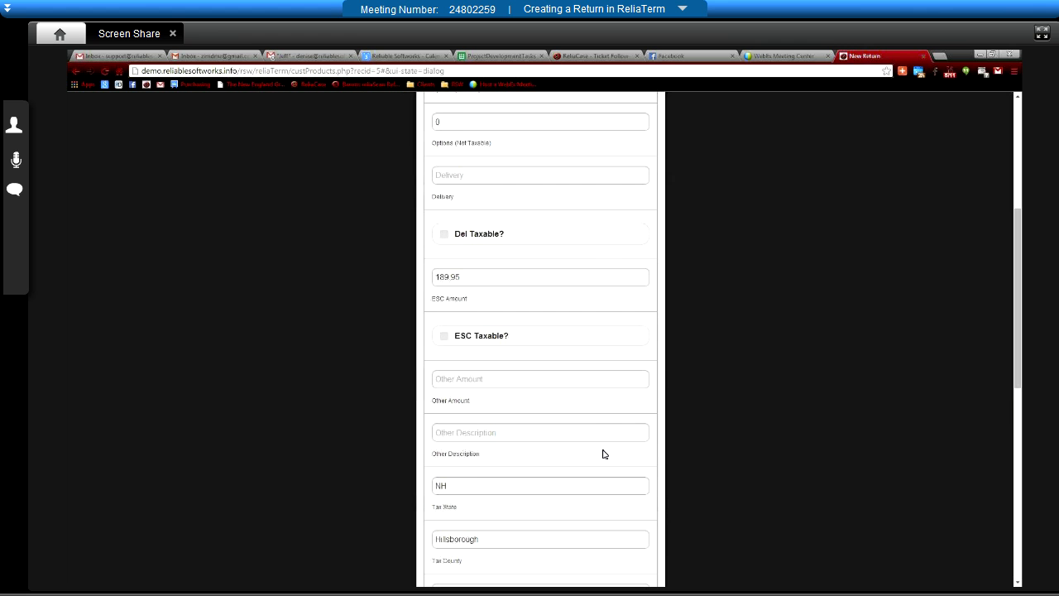
scroll(605, 451, "down", 2)
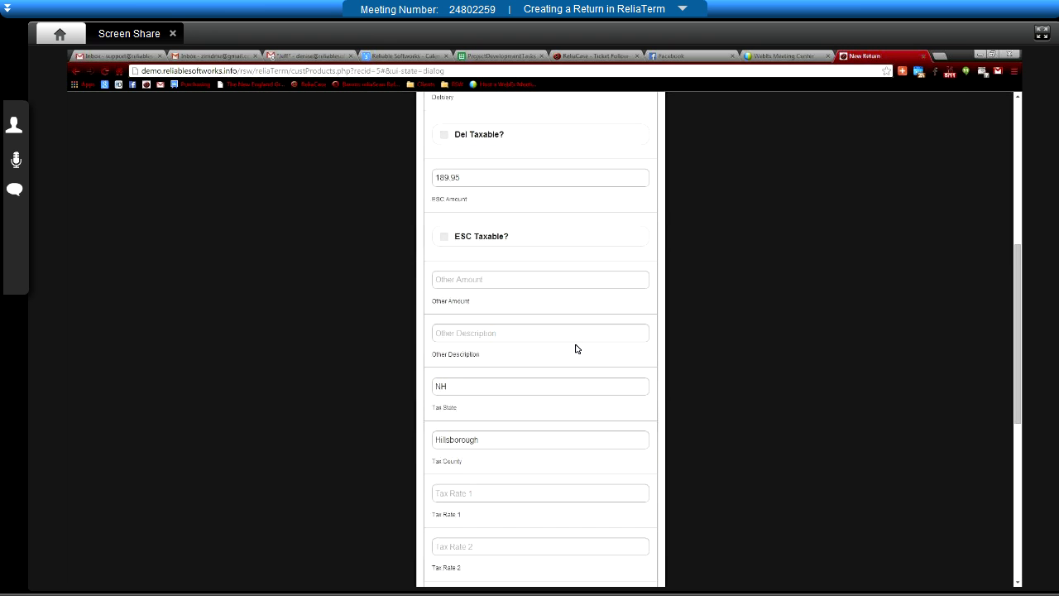
scroll(575, 353, "down", 1)
scroll(575, 353, "down", 3)
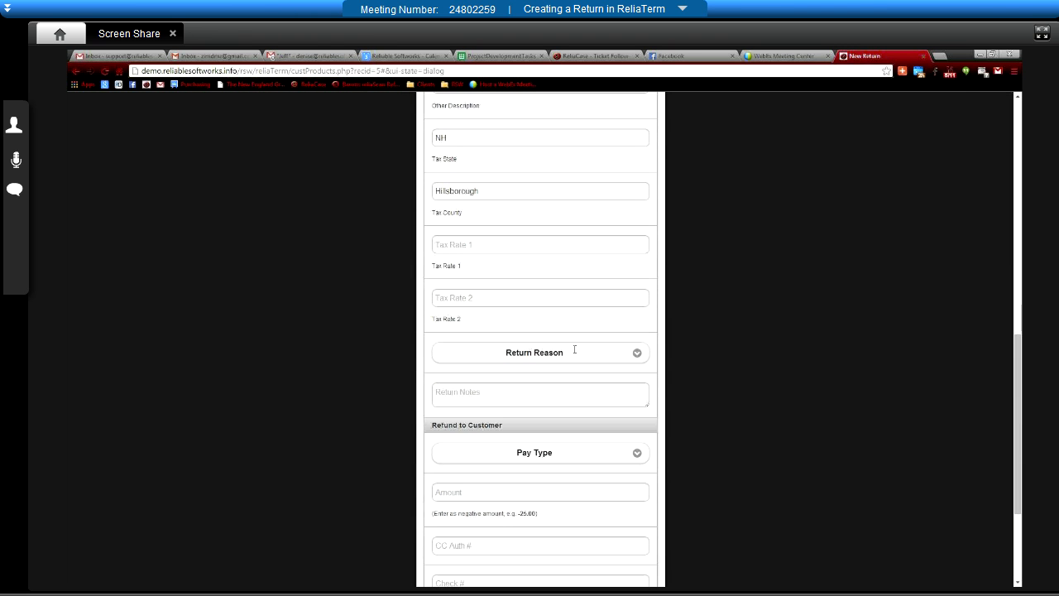
left_click(531, 208)
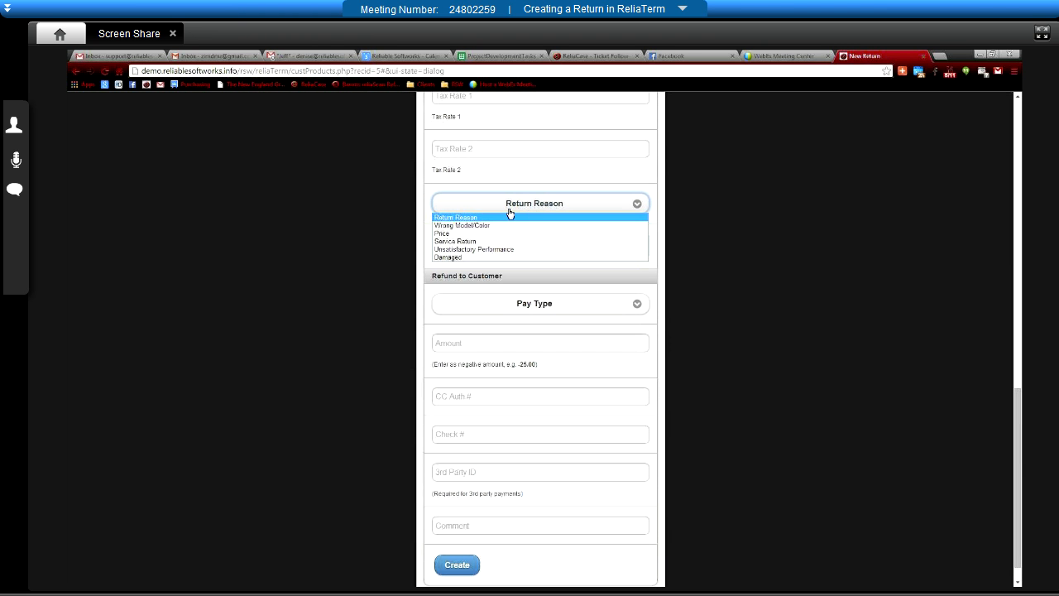
left_click(464, 243)
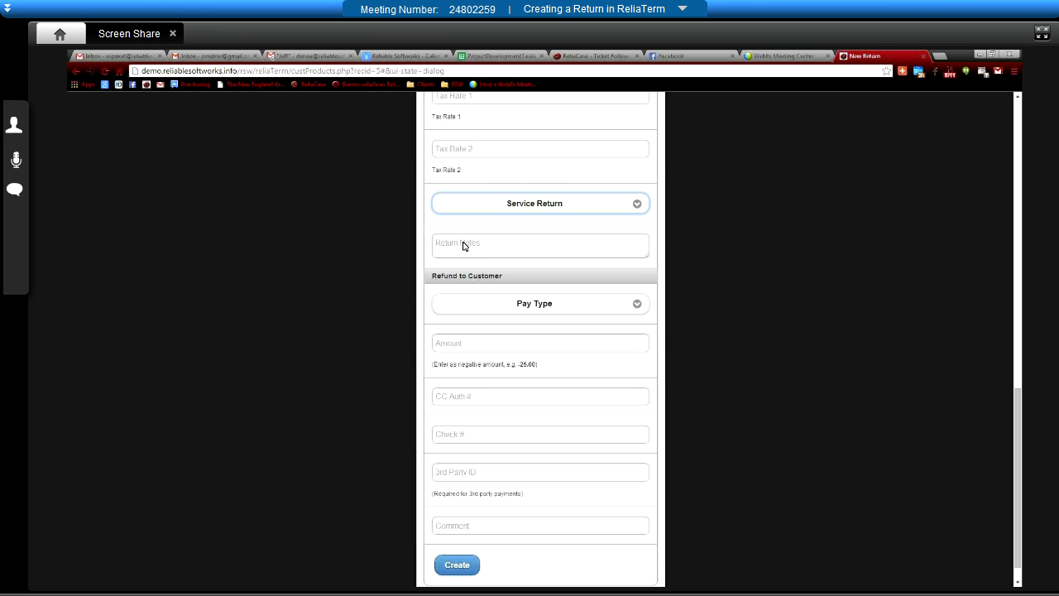
left_click(494, 252)
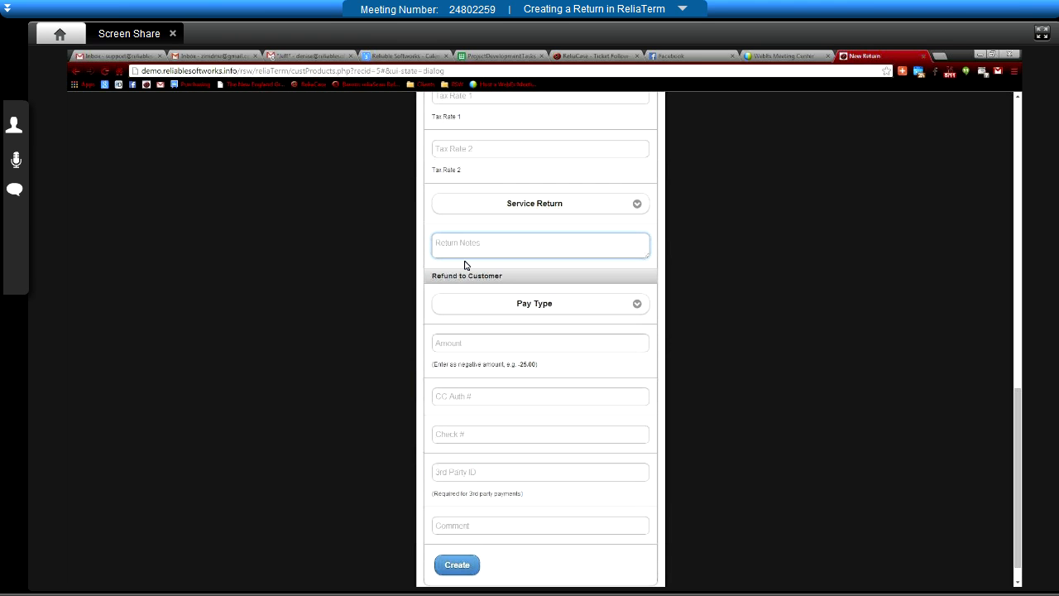
- Enter the return note 'won't heat up', leaving the refund pay type unset
type("won't heat up")
left_click(487, 306)
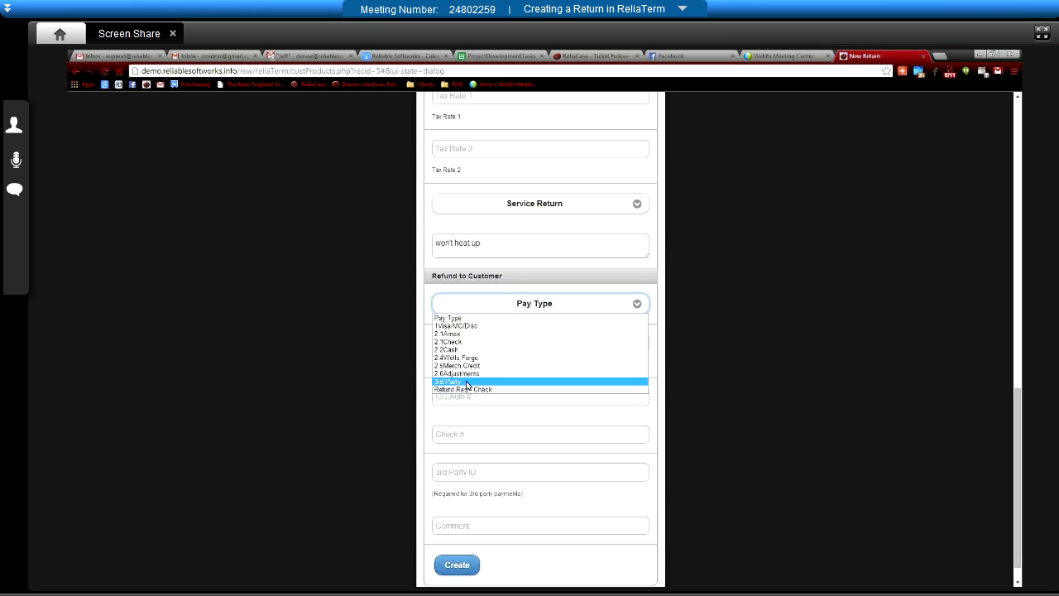
left_click(543, 567)
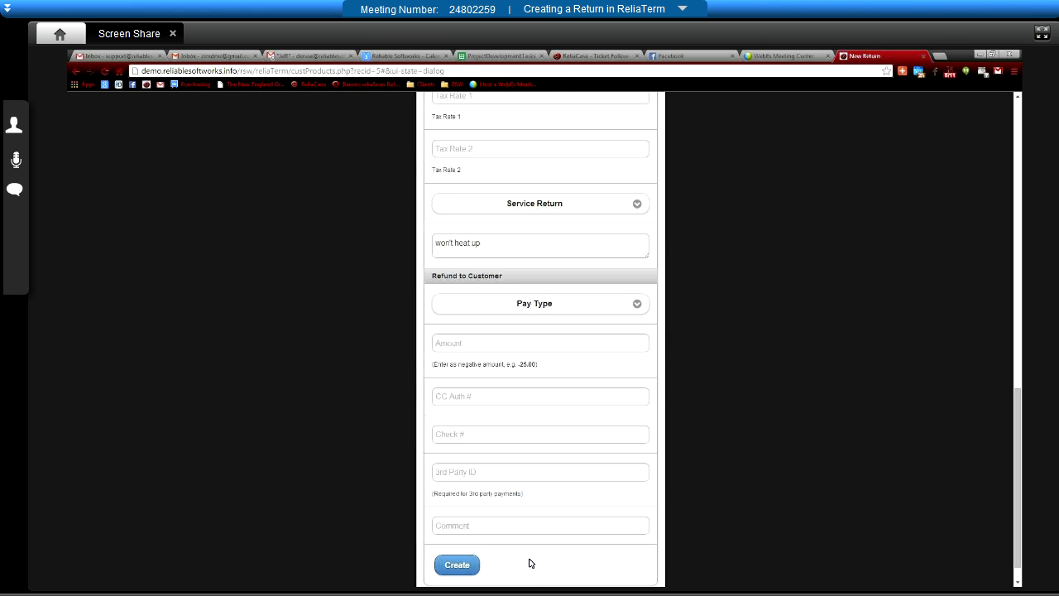
scroll(568, 549, "down", 1)
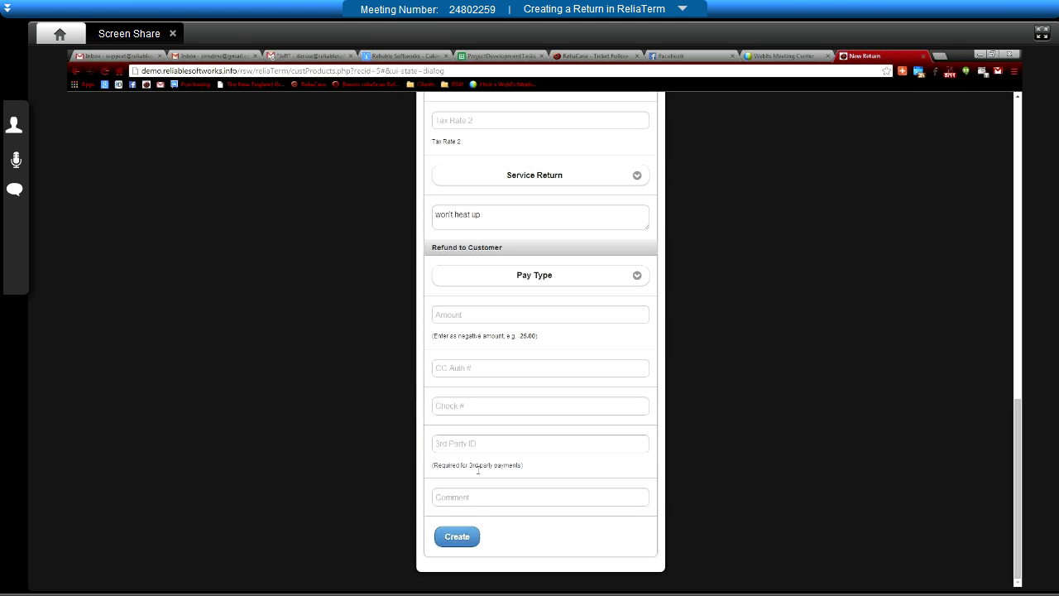
- Create the AMA ABB1921WEW return and find it listed for $1,071.91 under Returns
left_click(457, 538)
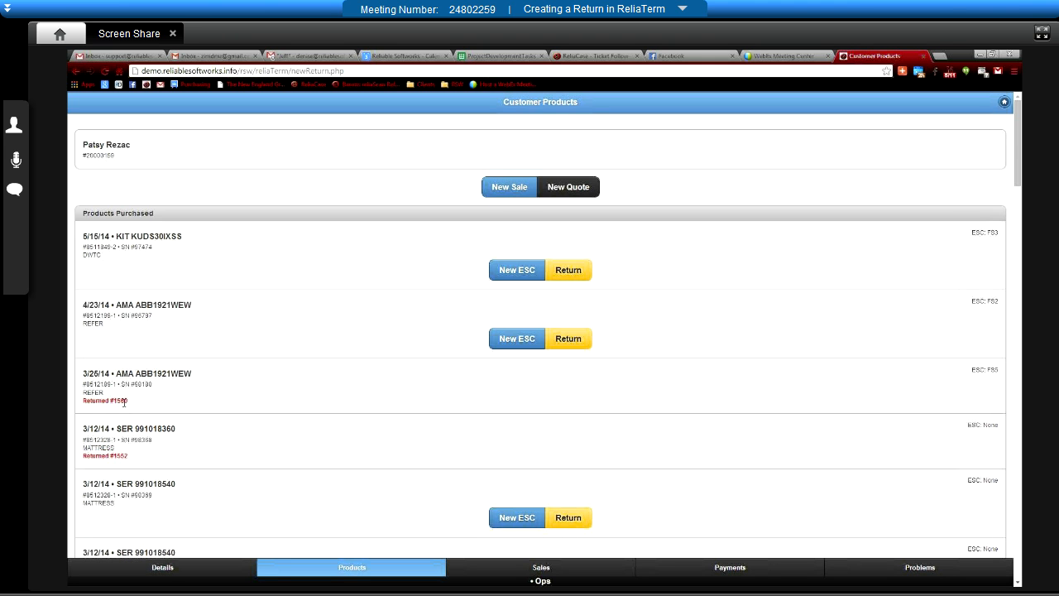
scroll(376, 469, "down", 10)
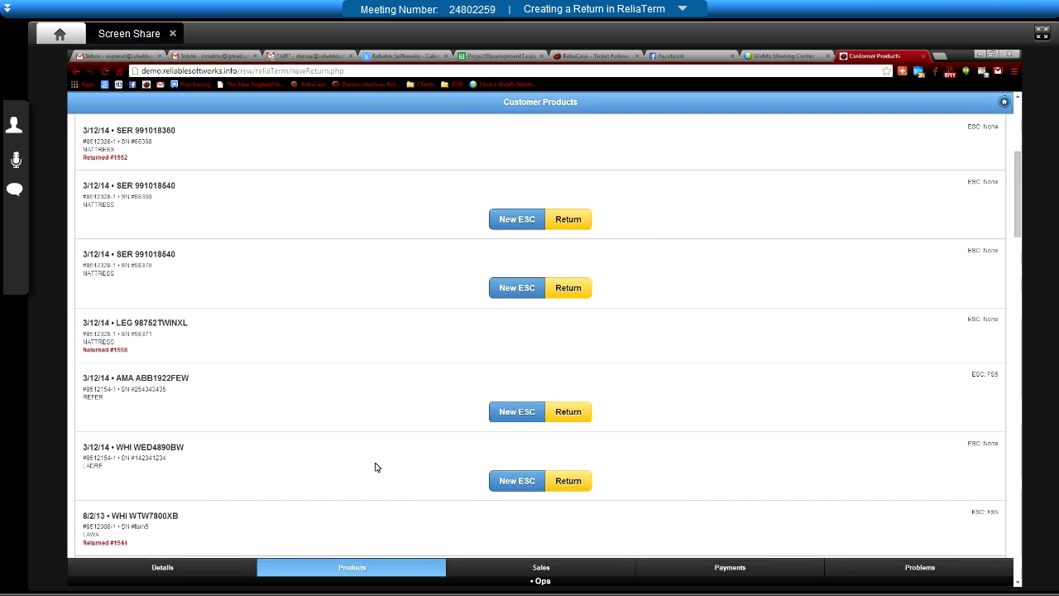
scroll(376, 468, "down", 15)
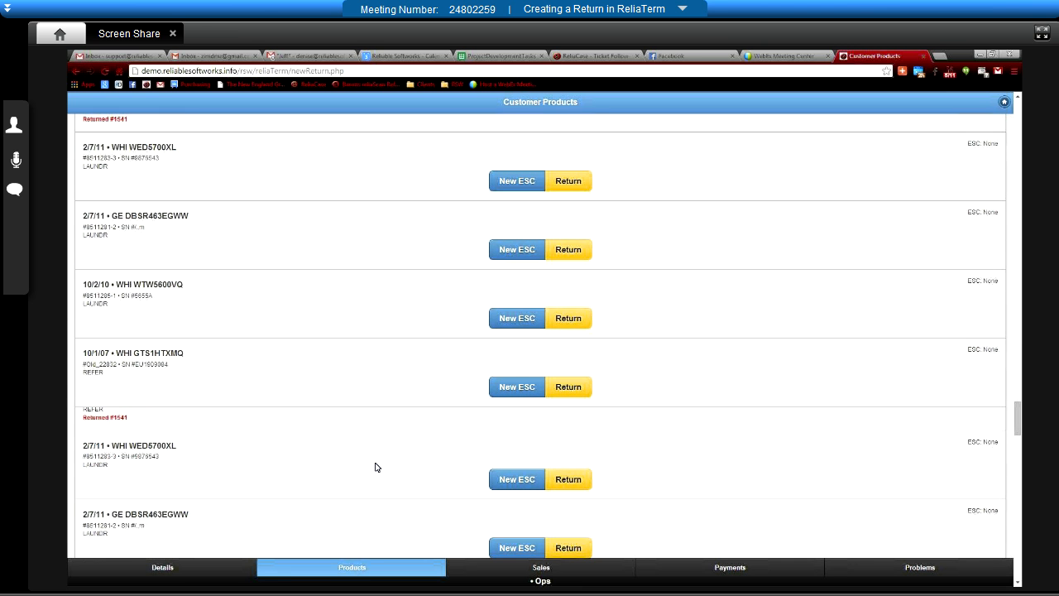
scroll(375, 467, "down", 3)
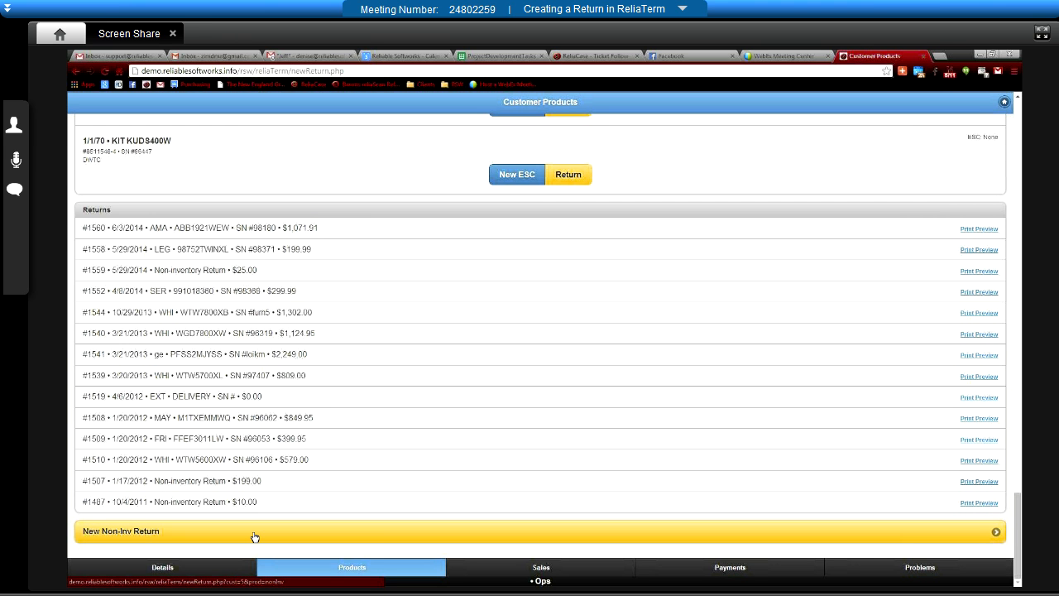
- Open a new non-inventory return with the original invoice number, purchase date 1/1/2014 and sale location Ops
left_click(422, 539)
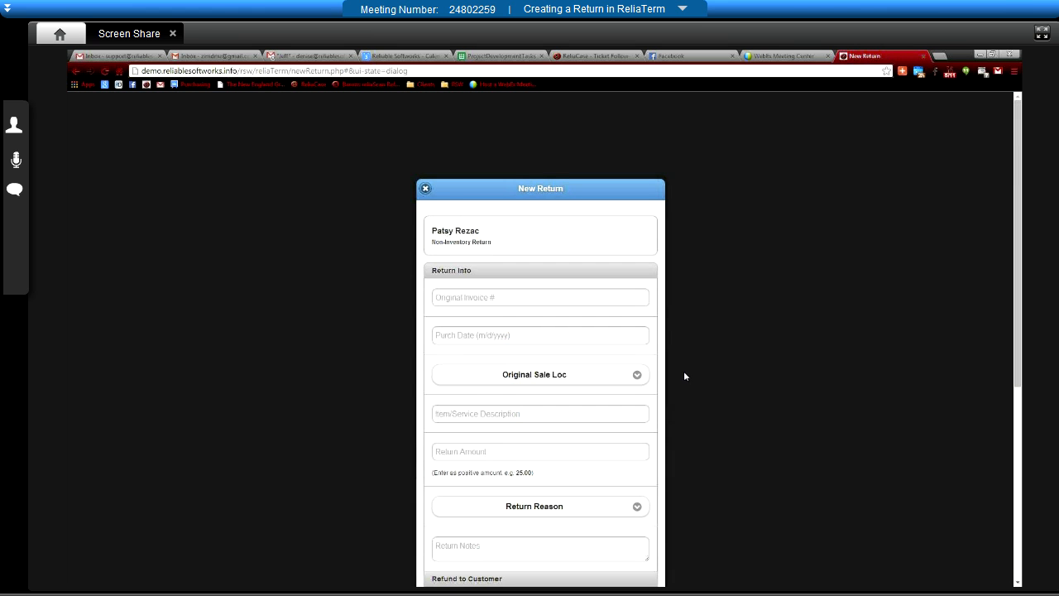
scroll(699, 380, "down", 2)
left_click(508, 199)
type("898989879")
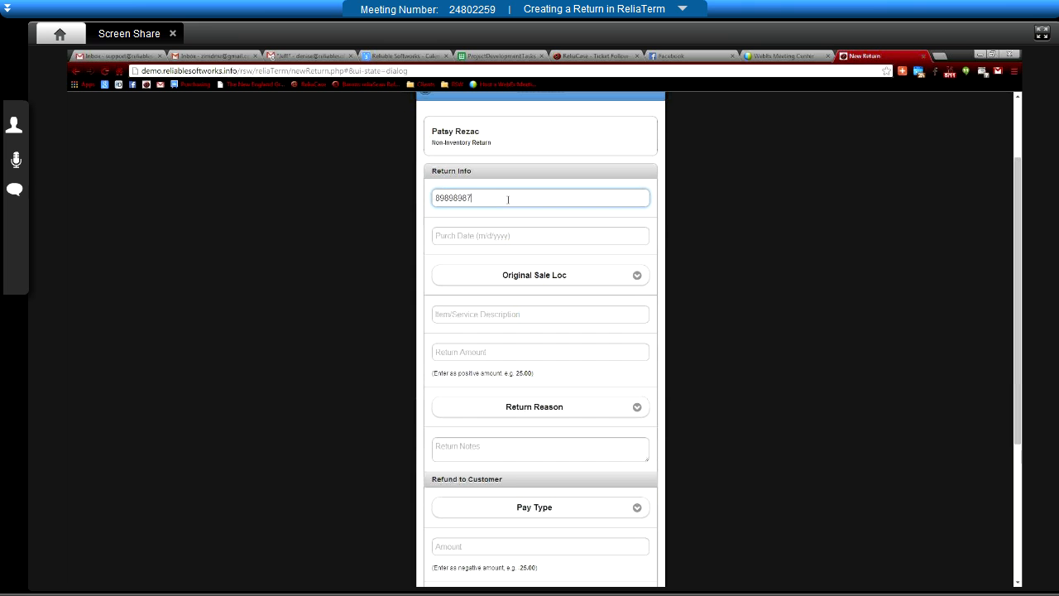
left_click(527, 239)
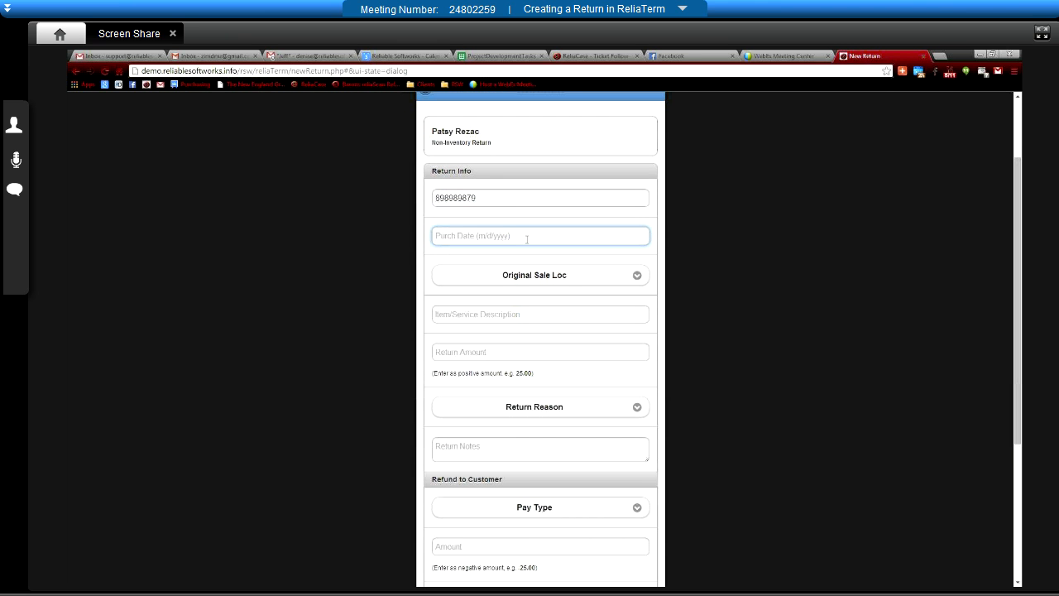
type("1/1/2014")
left_click(535, 274)
left_click(449, 306)
- Describe it as 'delivery charge', return amount 25.00, reason Unsatisfactory Performance
left_click(539, 314)
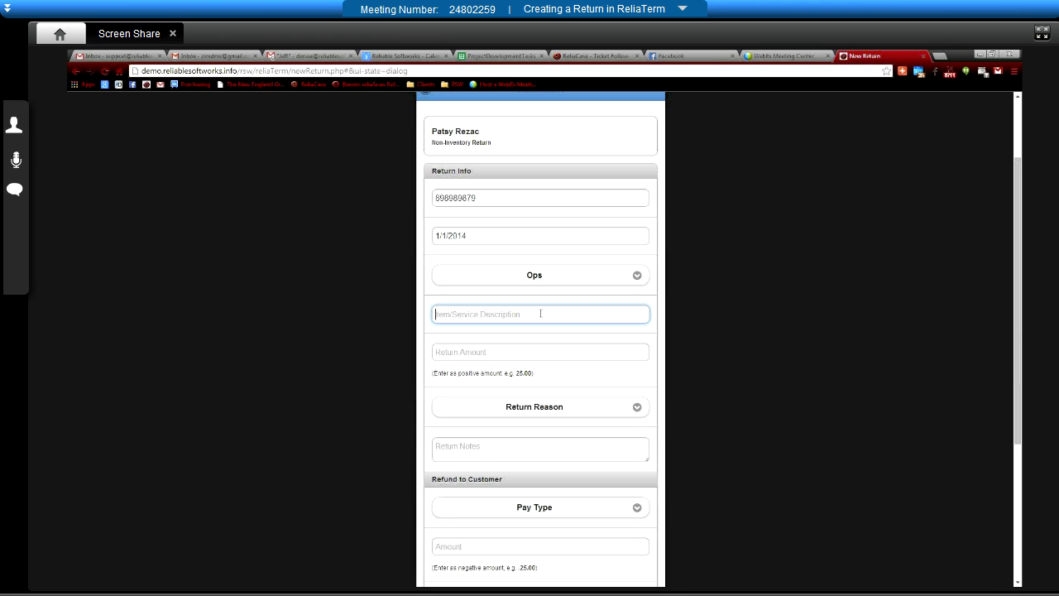
type("delivery charge")
left_click(486, 354)
type("25")
key("Tab")
left_click(478, 351)
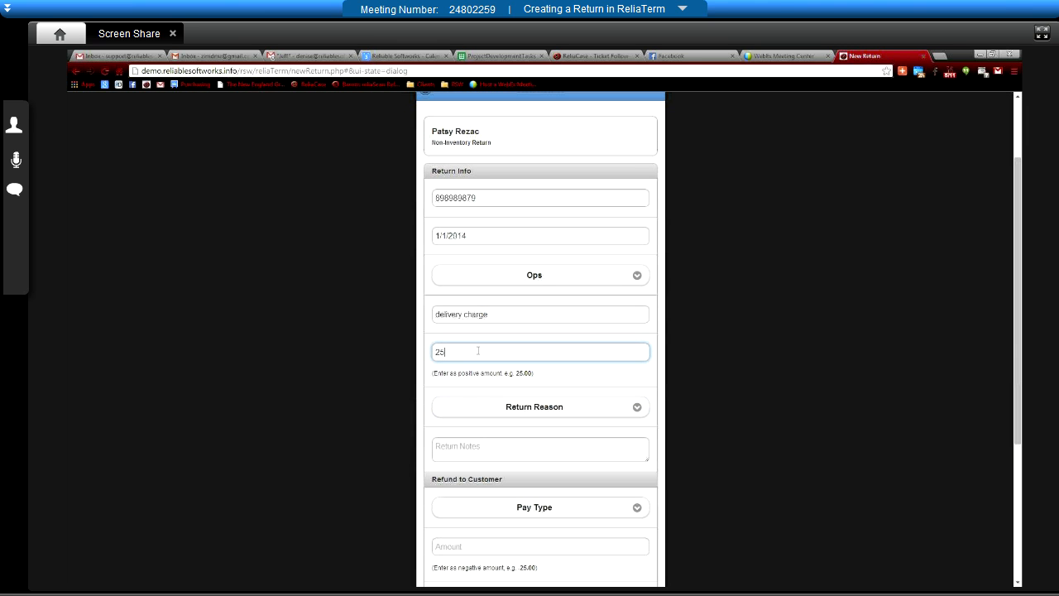
type(".00")
left_click(503, 407)
left_click(477, 455)
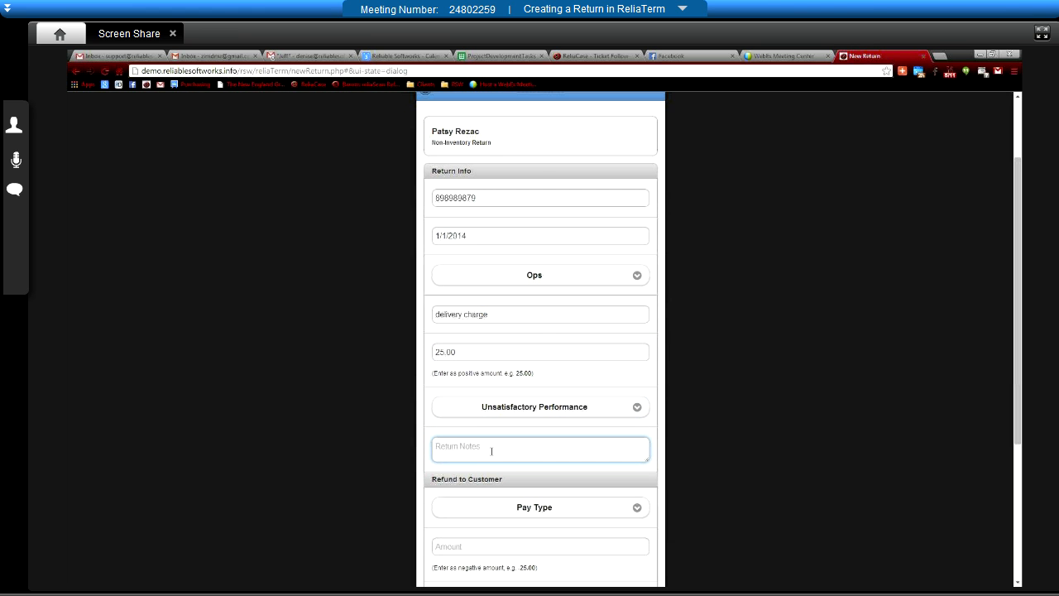
- Add the note '2 hours late' and set the refund pay type to 2.1Amex
type("2 hours late")
scroll(752, 459, "down", 3)
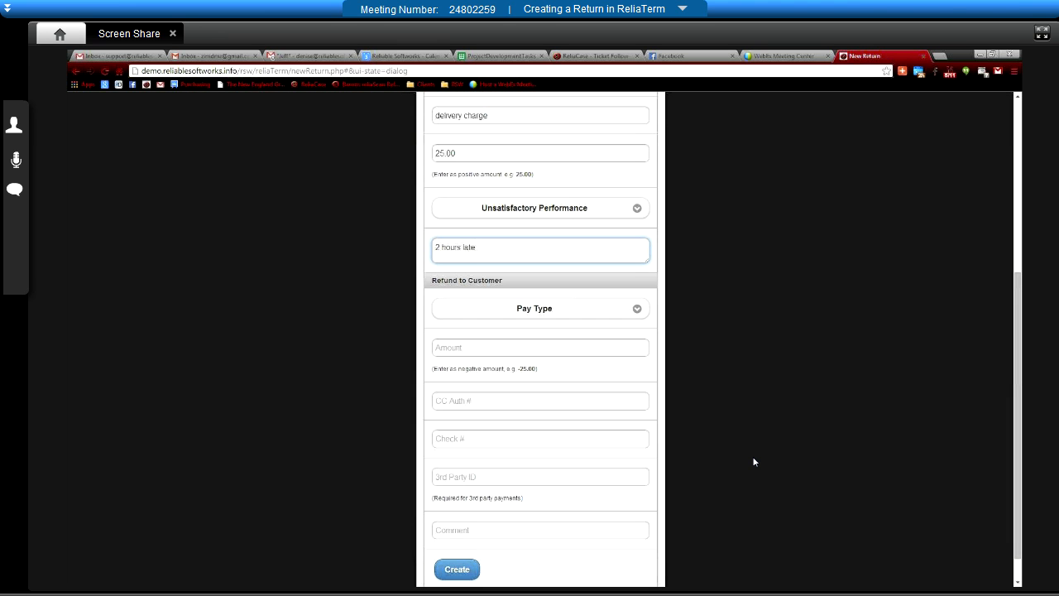
left_click(537, 308)
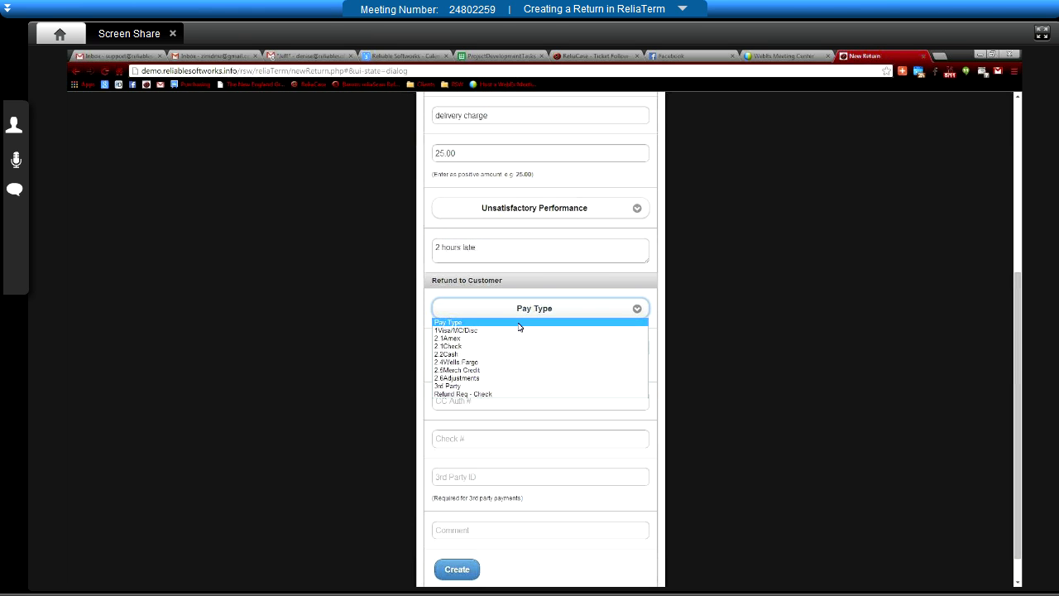
left_click(471, 347)
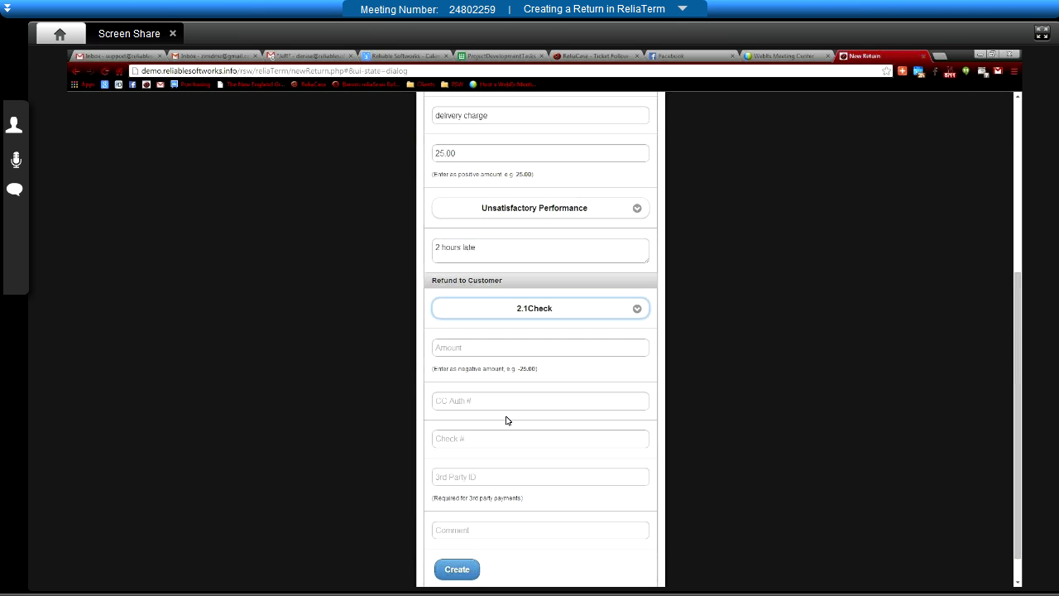
left_click(539, 314)
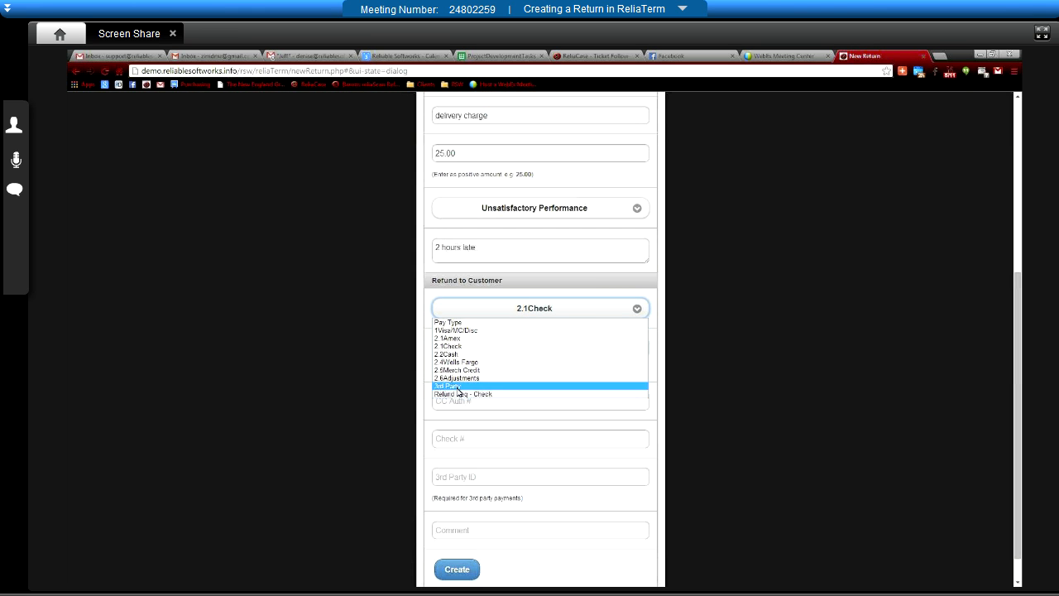
left_click(454, 339)
- Enter a refund amount of -25.00 and create the non-inventory return
left_click(488, 348)
type("-58")
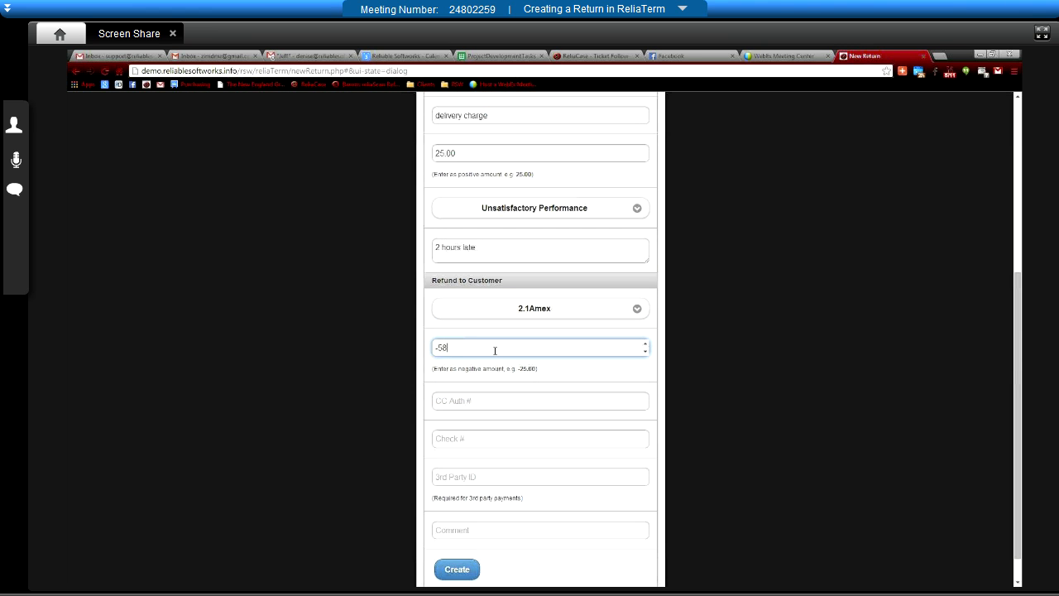
key("BackSpace")
type("25")
scroll(539, 468, "down", 1)
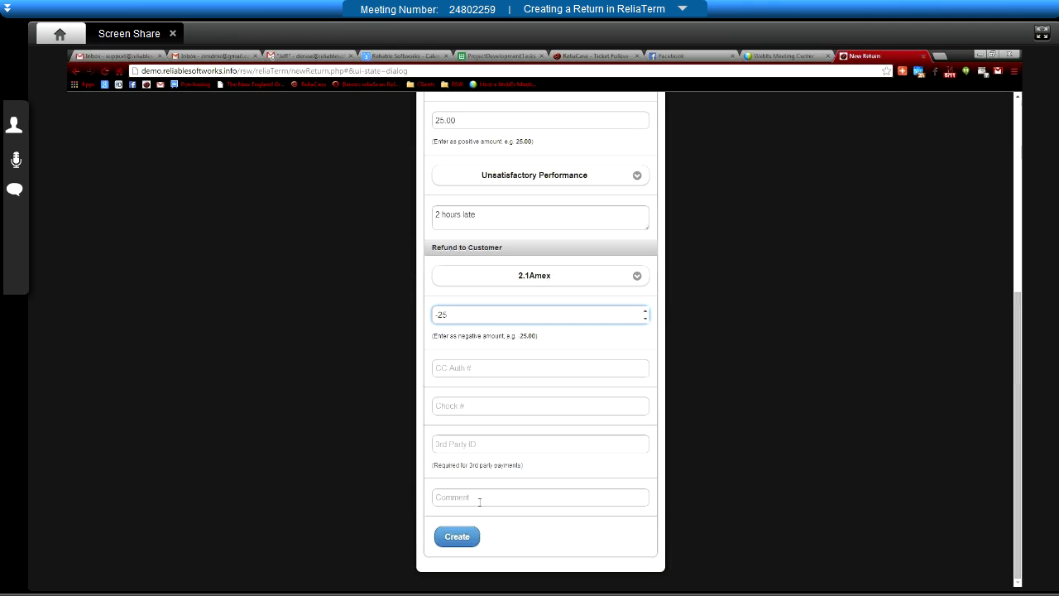
type(".00")
left_click(453, 539)
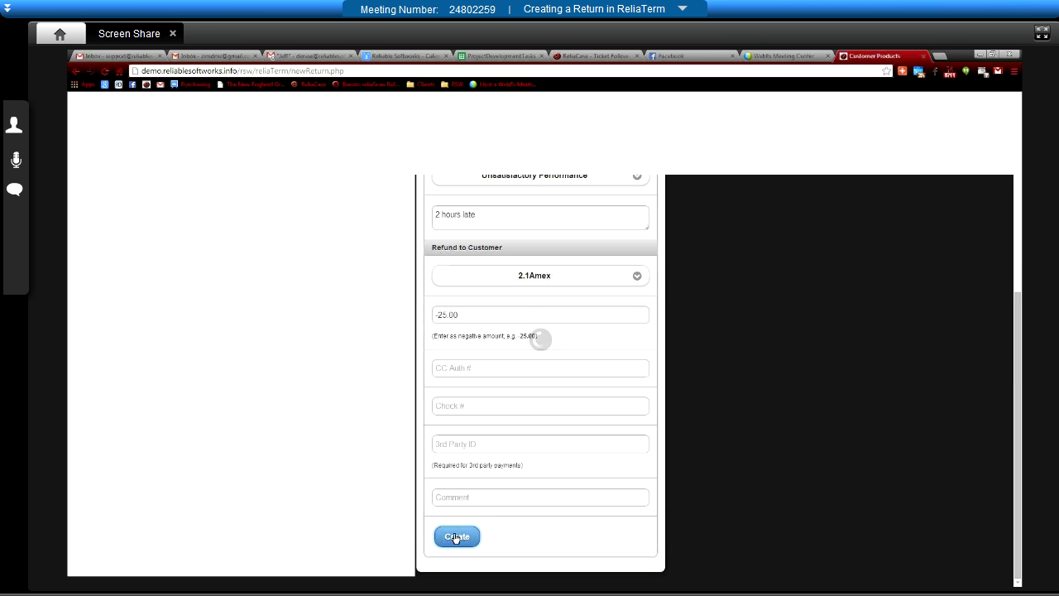
- Scroll to Returns to confirm the $25.00 non-inventory return #1561 below the AMA return
scroll(393, 411, "down", 3)
scroll(393, 413, "down", 15)
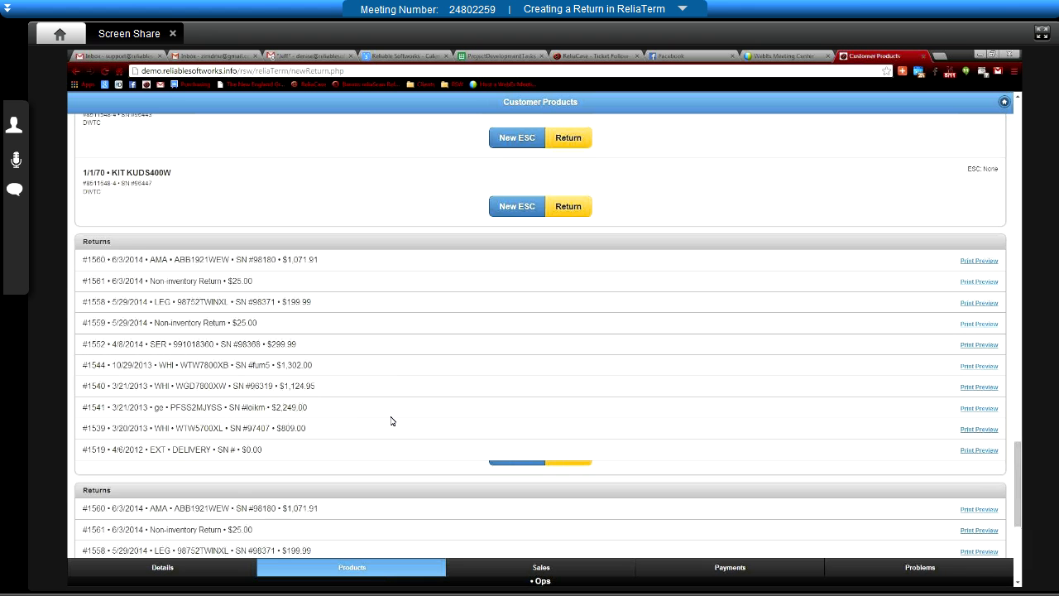
scroll(392, 421, "up", 1)
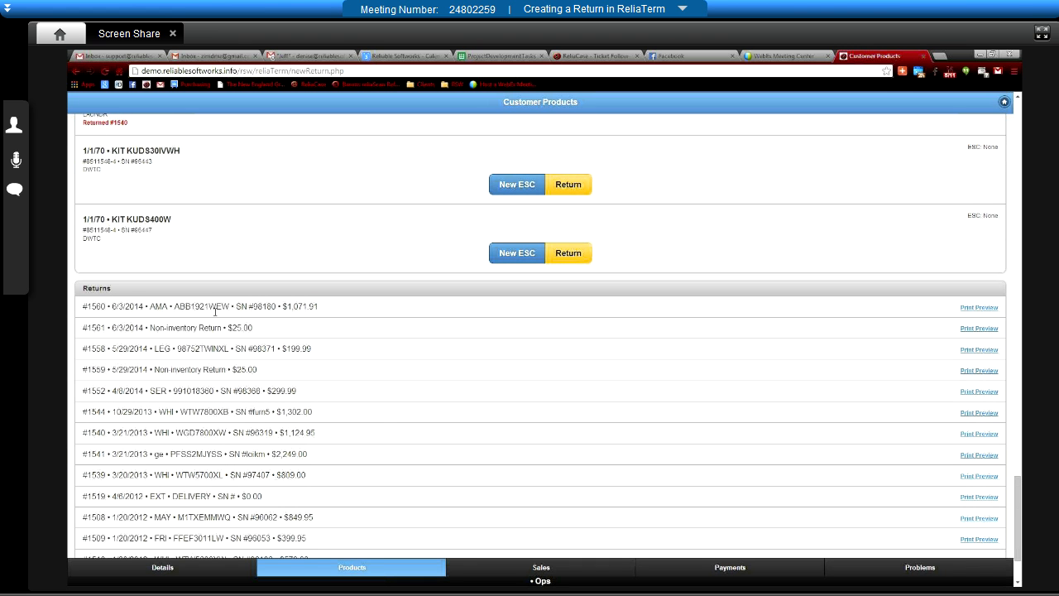